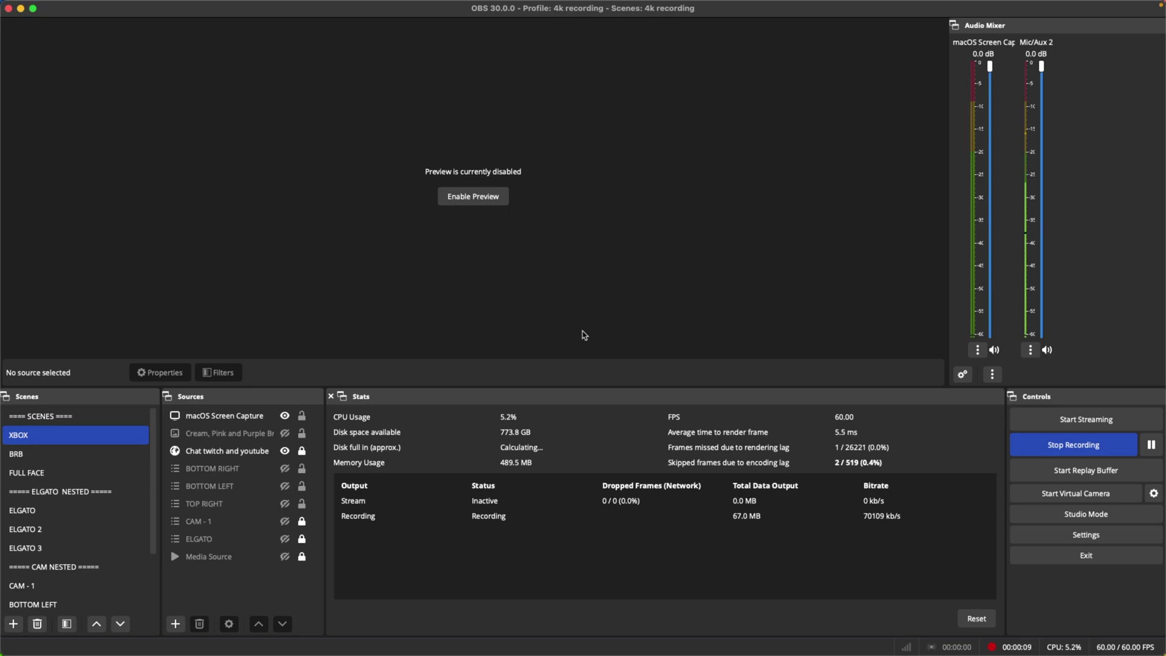
Add a new Color Source to the XBOX scene with its default colour and size
click(176, 624)
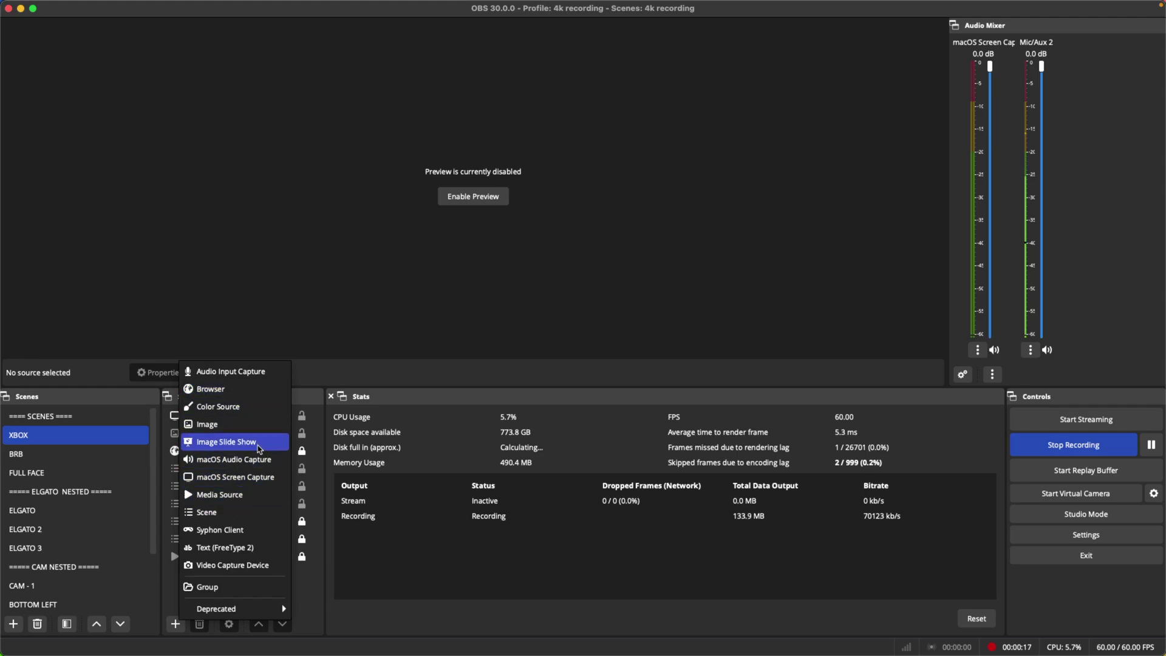
click(248, 494)
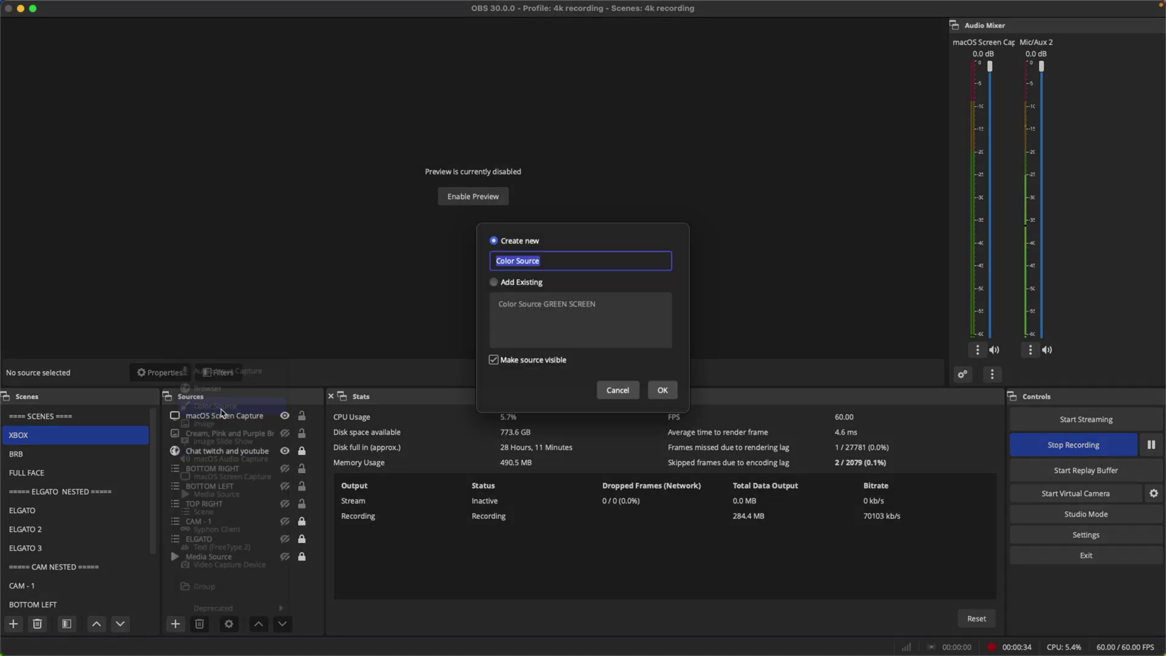
click(668, 394)
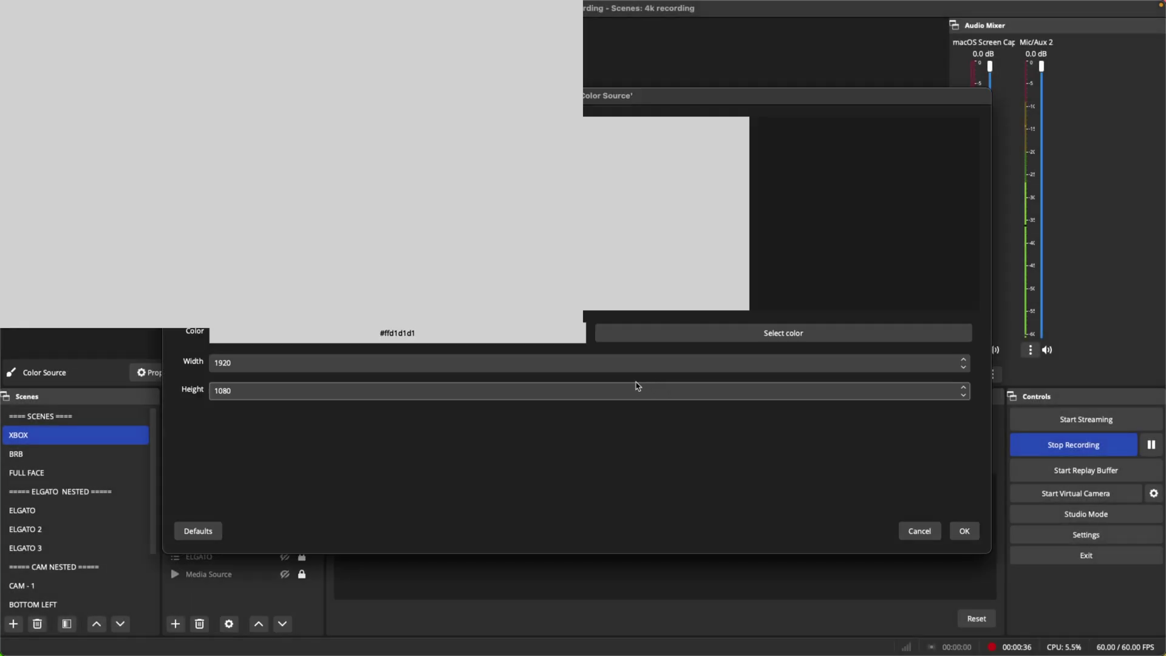
click(929, 532)
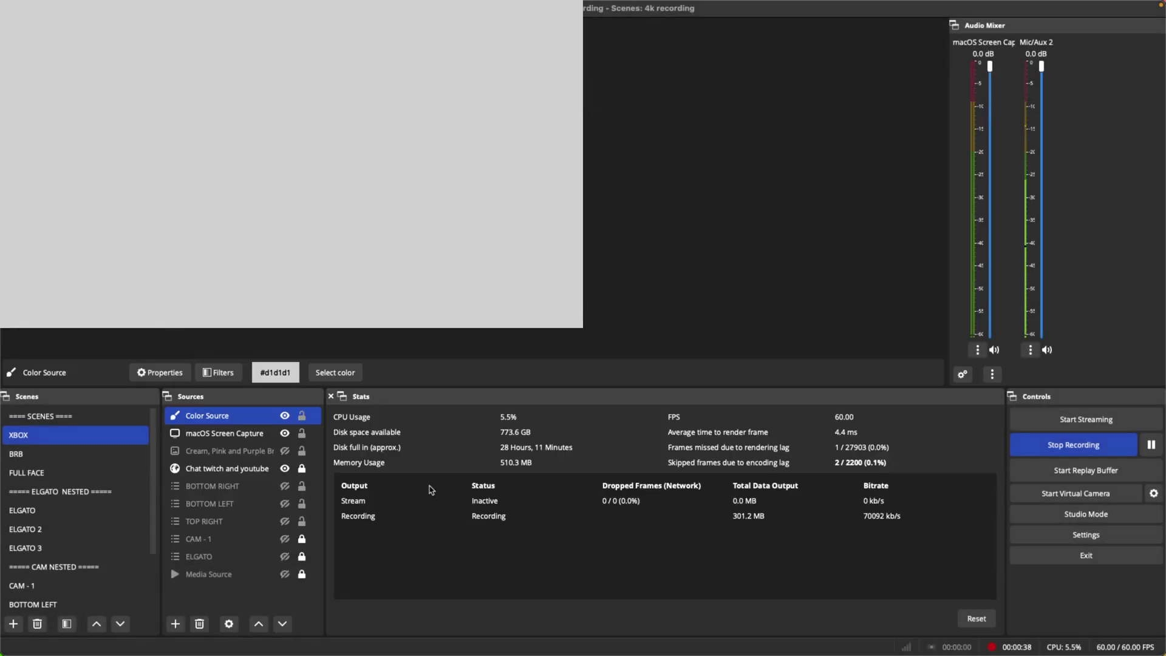
Delete the new Color Source and confirm its removal
right_click(272, 421)
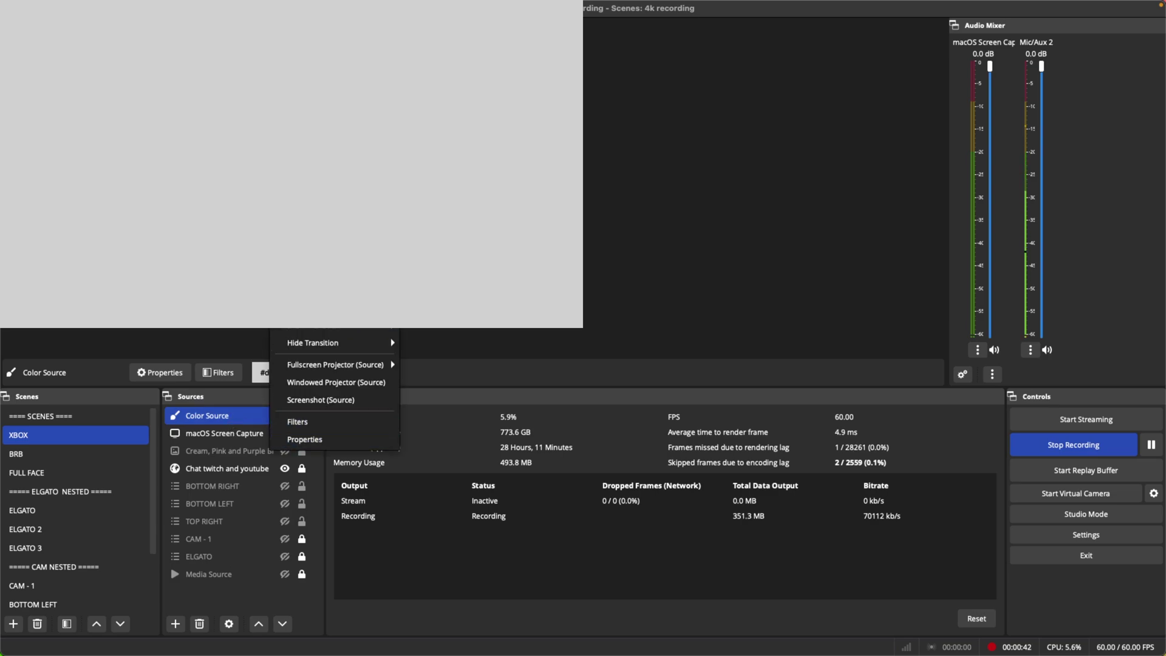
key(Delete)
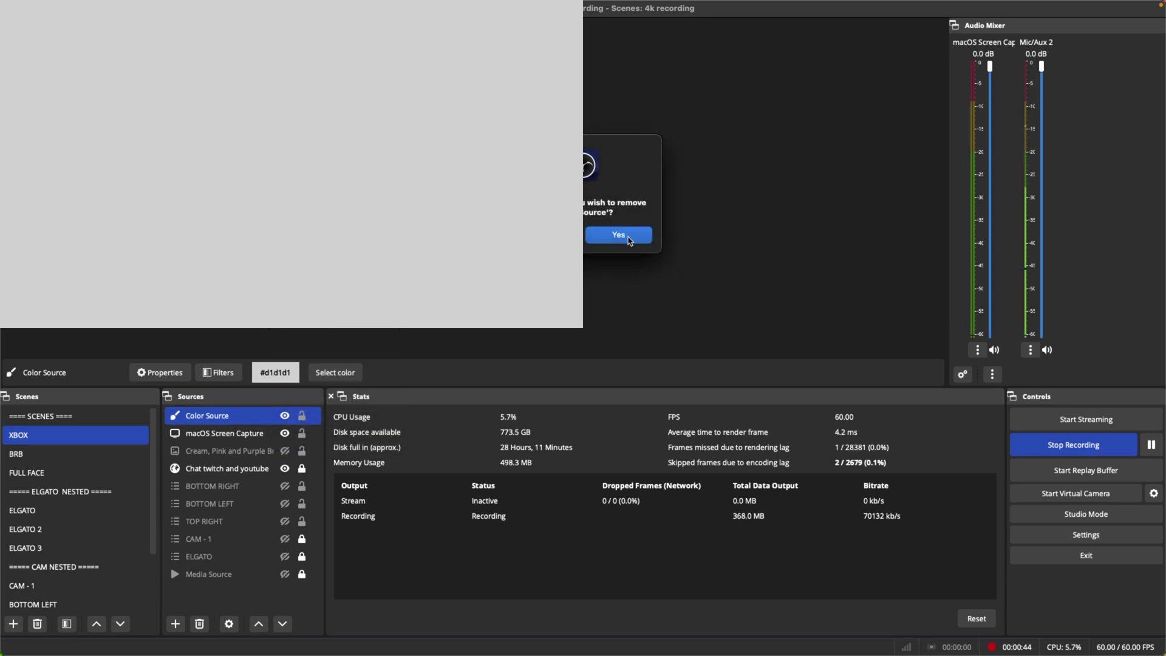
click(630, 242)
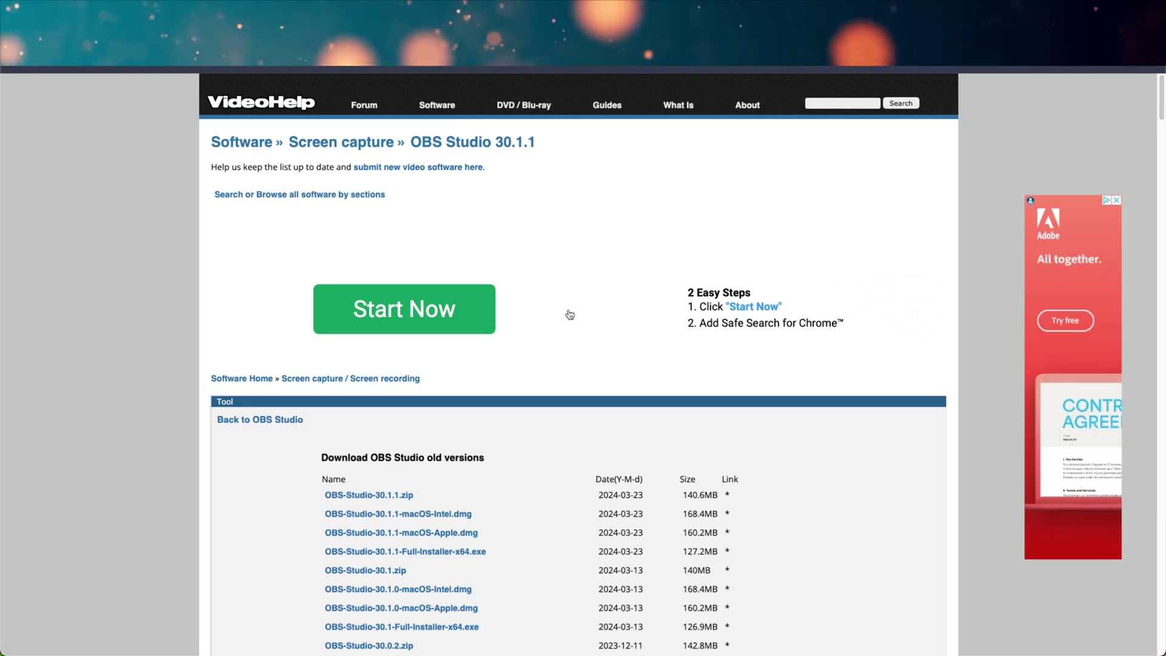
Find OBS-Studio-30.0.0-macOS-Apple.dmg (159.4MB) in the old versions list and save it to the Desktop
scroll(572, 317, down, 2)
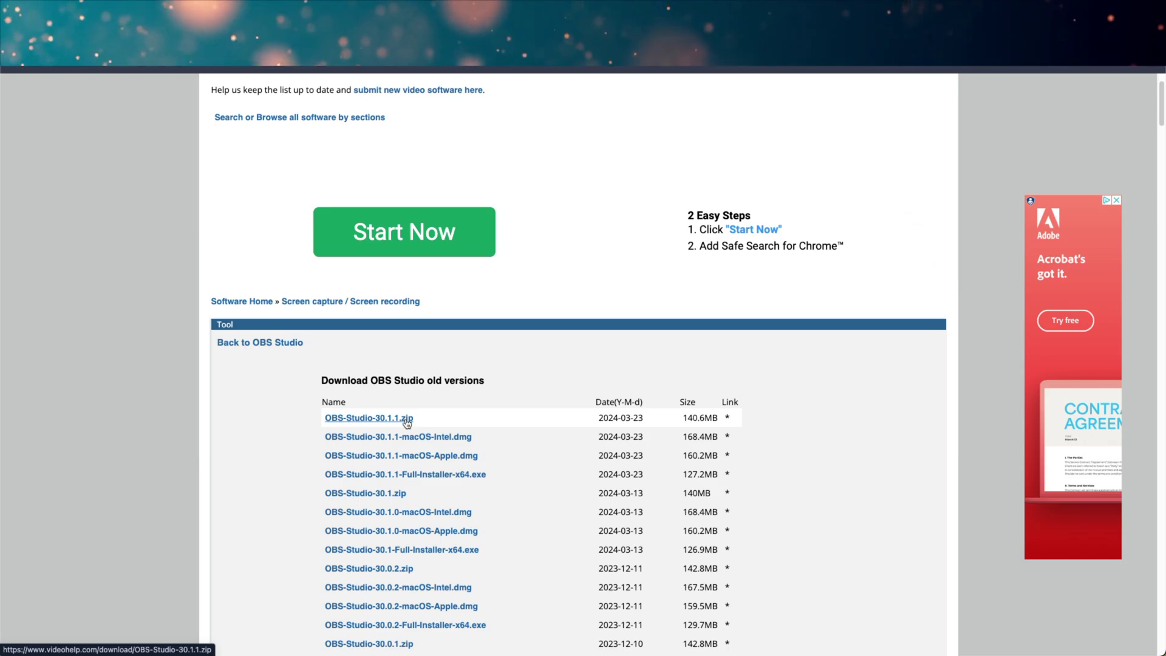
scroll(412, 424, down, 5)
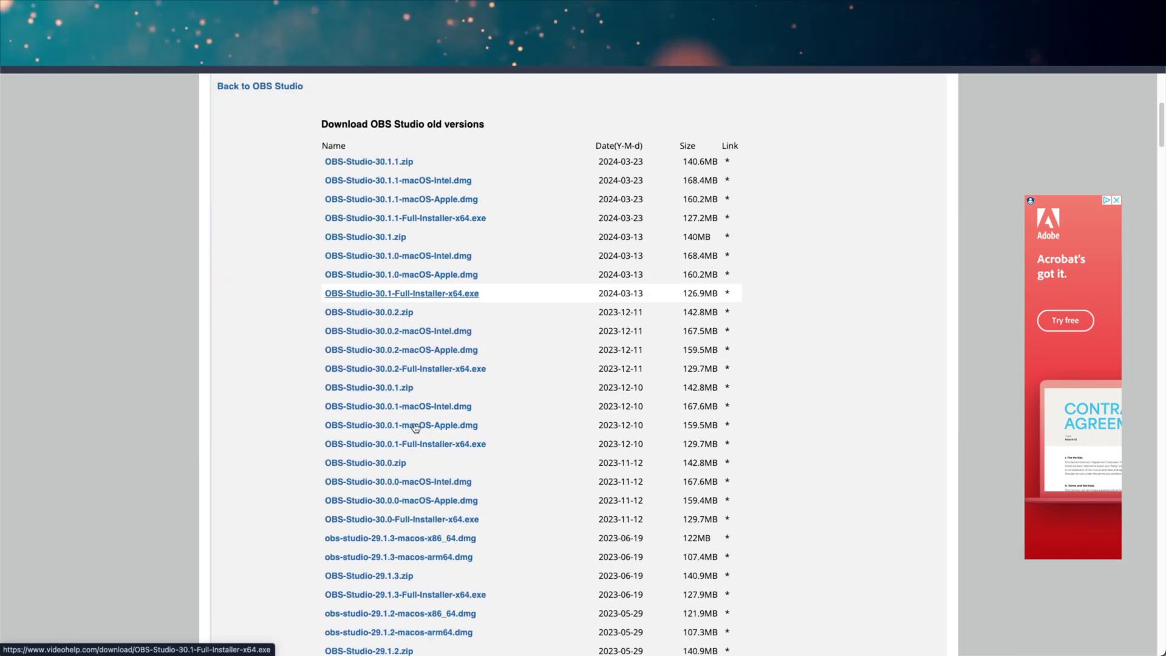
scroll(419, 425, down, 12)
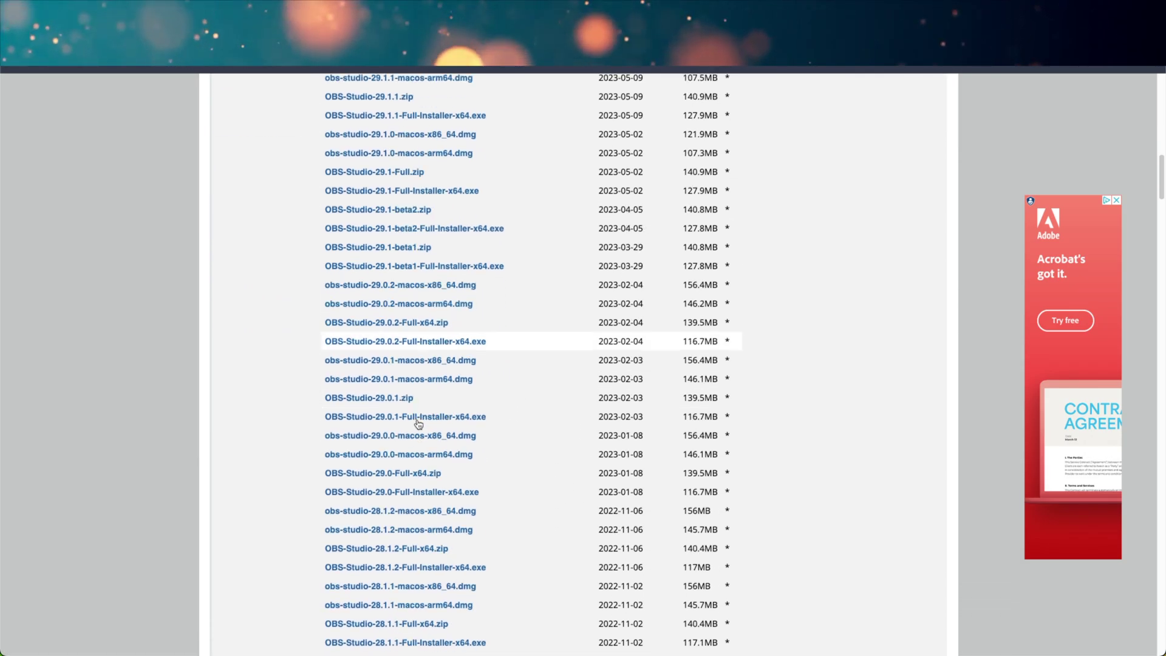
scroll(418, 419, up, 5)
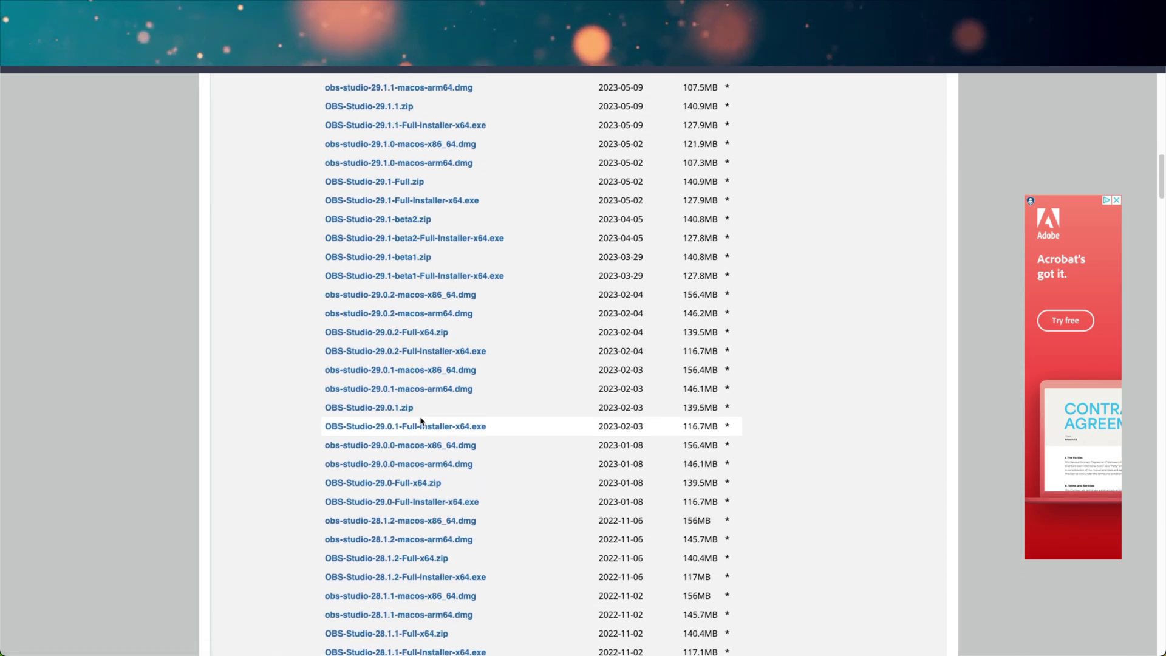
scroll(417, 412, up, 3)
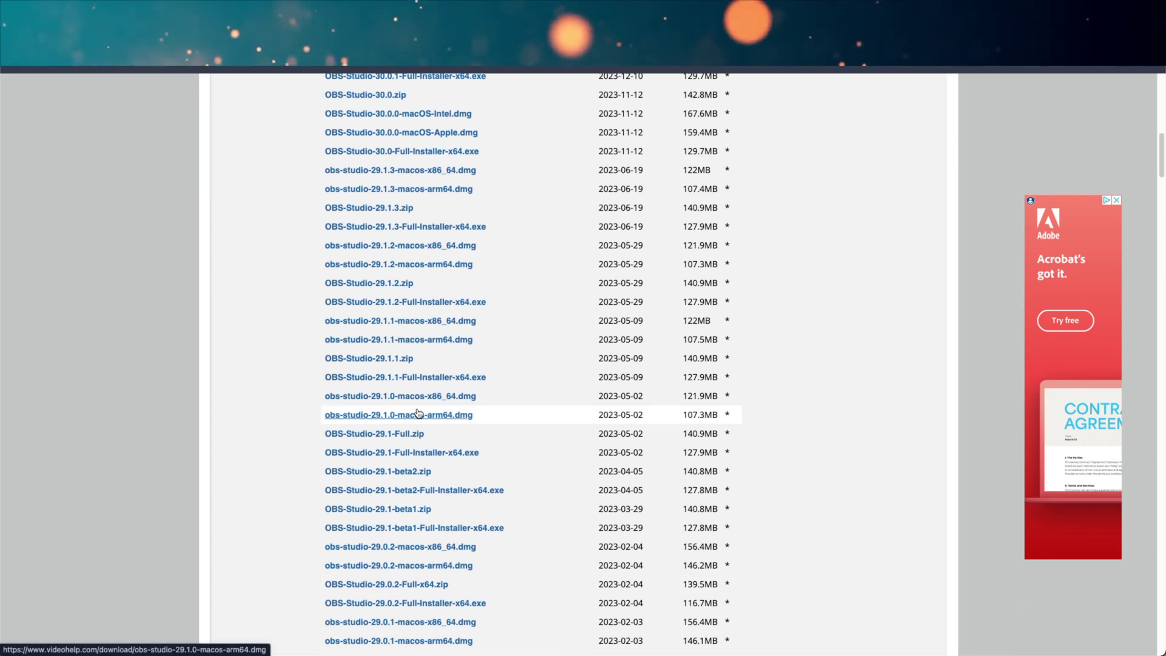
scroll(418, 411, up, 4)
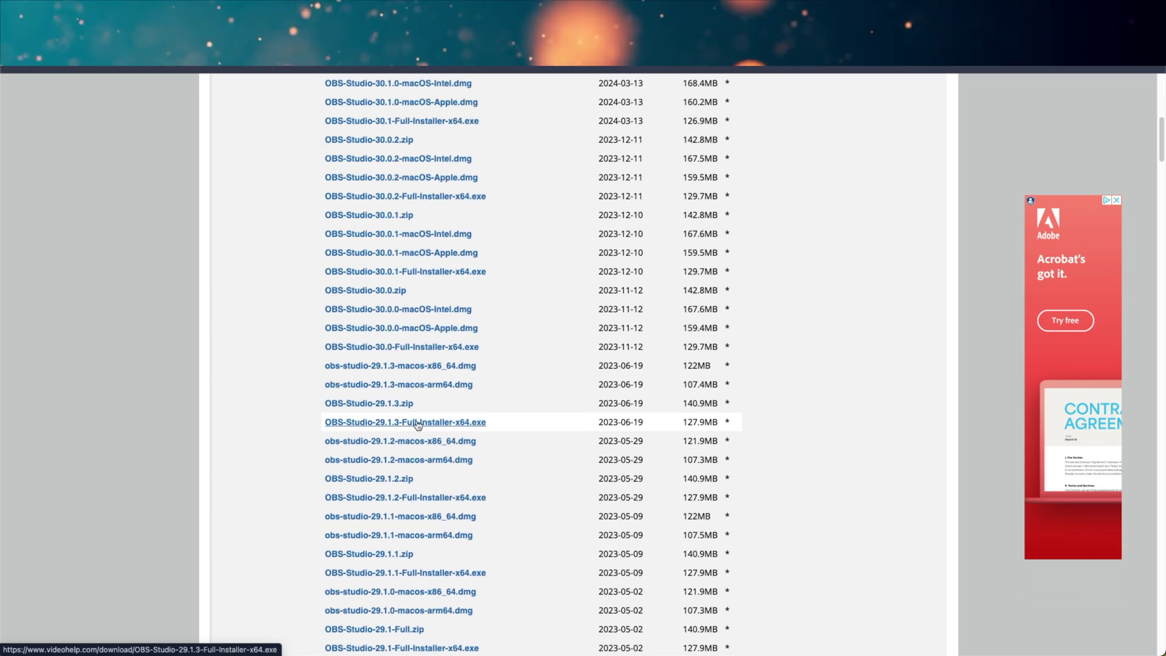
scroll(418, 428, up, 1)
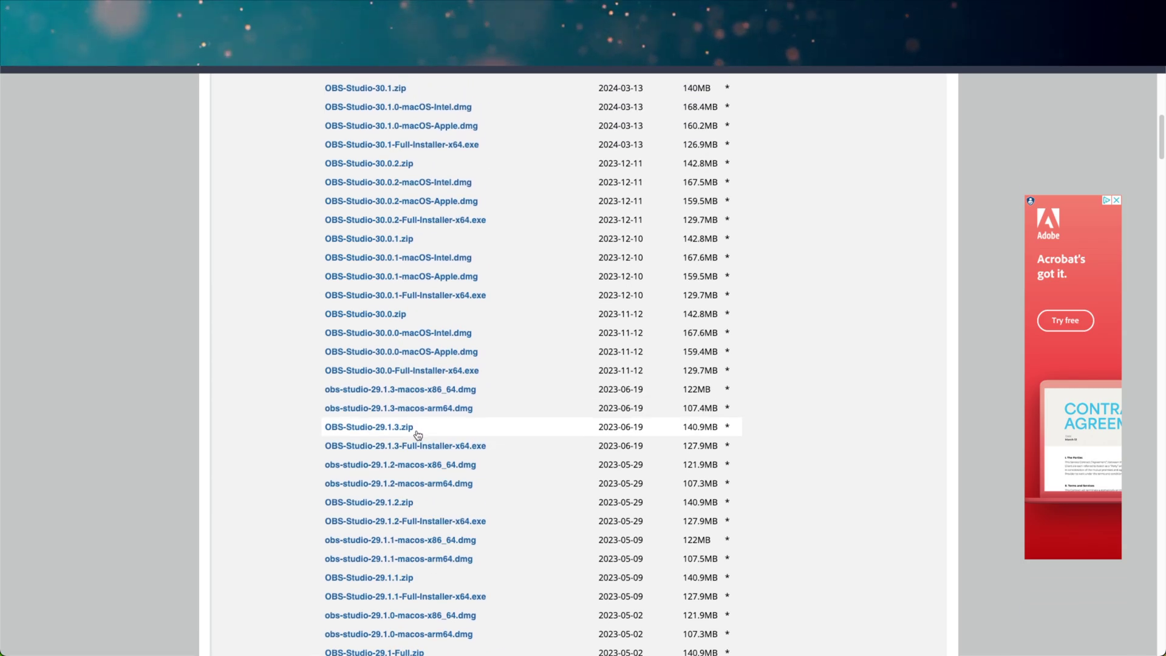
scroll(418, 433, up, 1)
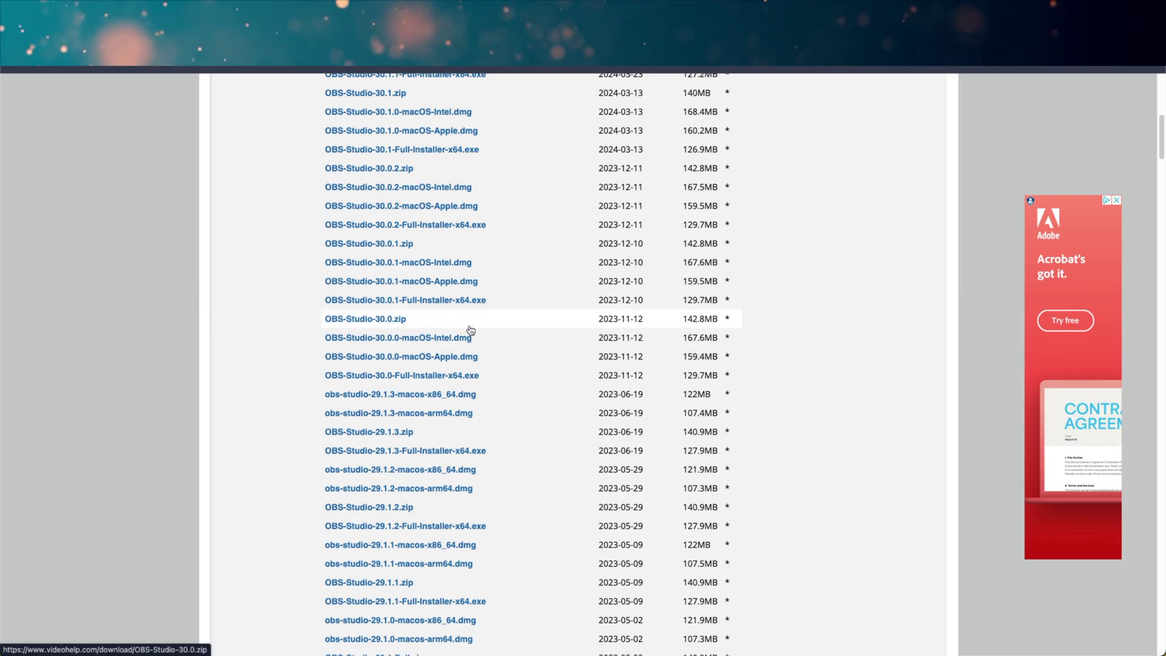
scroll(473, 329, up, 1)
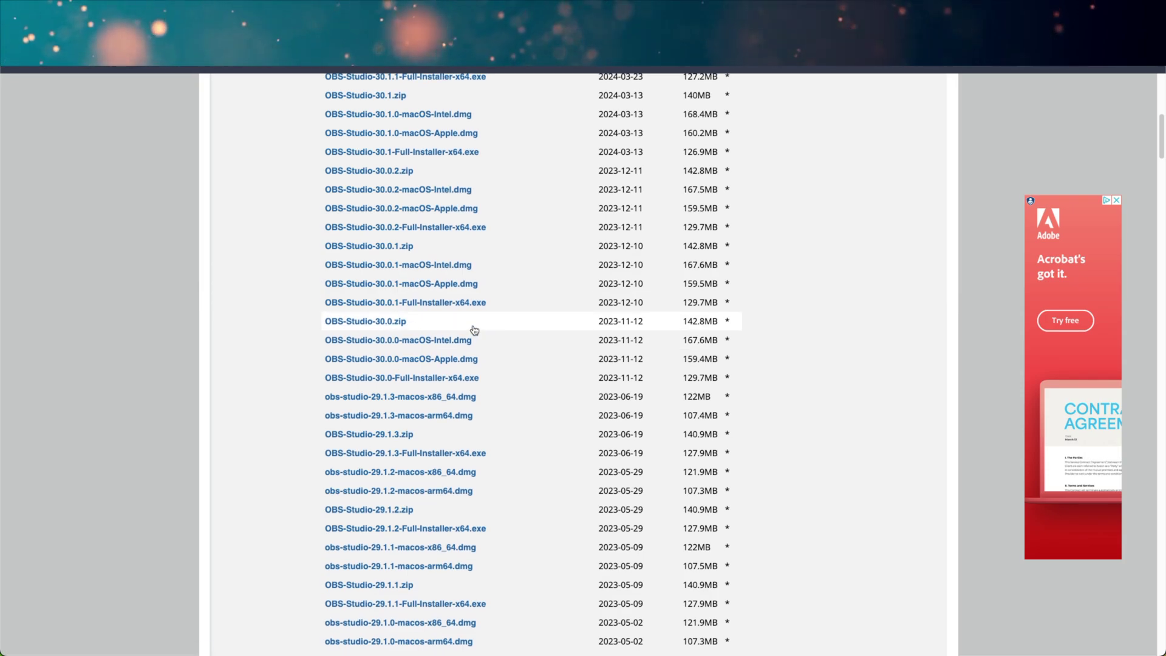
click(452, 359)
click(680, 361)
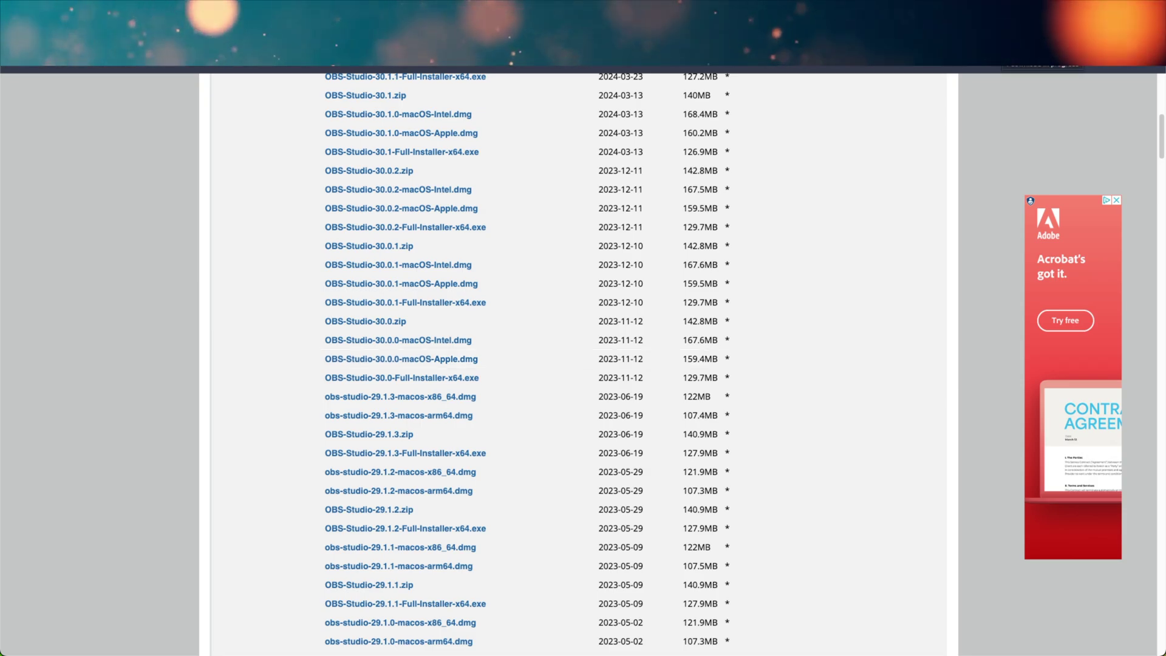
Open the downloaded OBS 30.0.0 disk image, drag the app to install it, then close the window
click(968, 72)
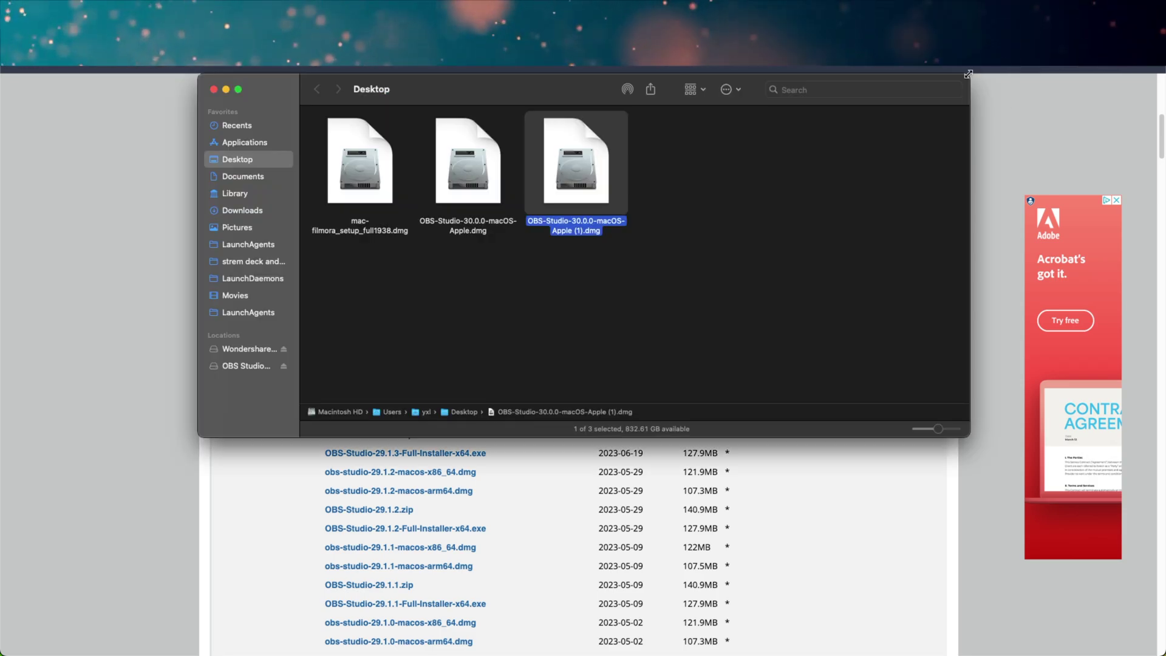
double_click(552, 184)
mouse_move(130, 194)
mouse_down()
mouse_move(294, 203)
mouse_move(114, 207)
mouse_move(291, 211)
mouse_move(123, 203)
mouse_up()
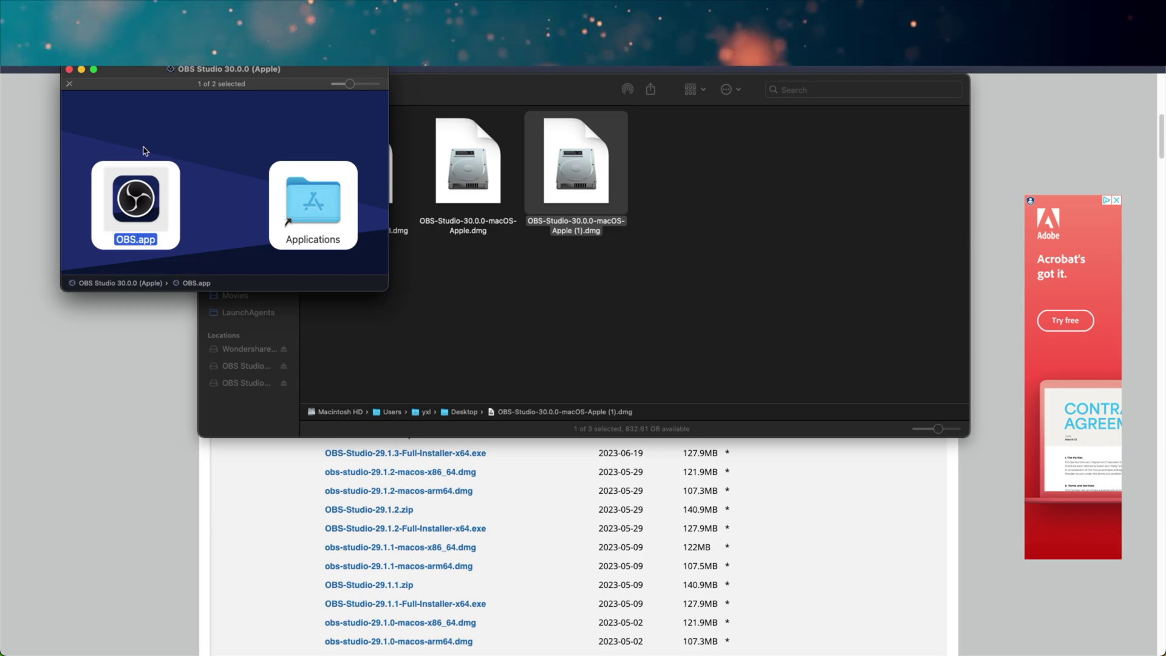
key(super+w)
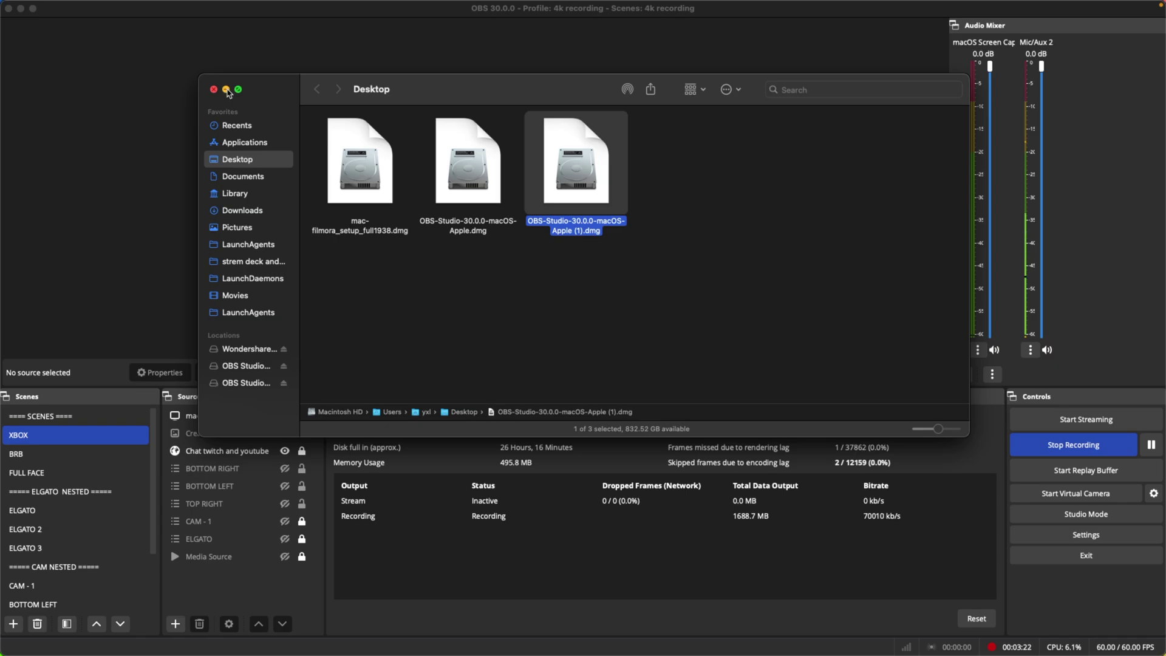
Back in OBS, enable the Vertical Sources dock and open then close the floating Vertical dock
click(226, 90)
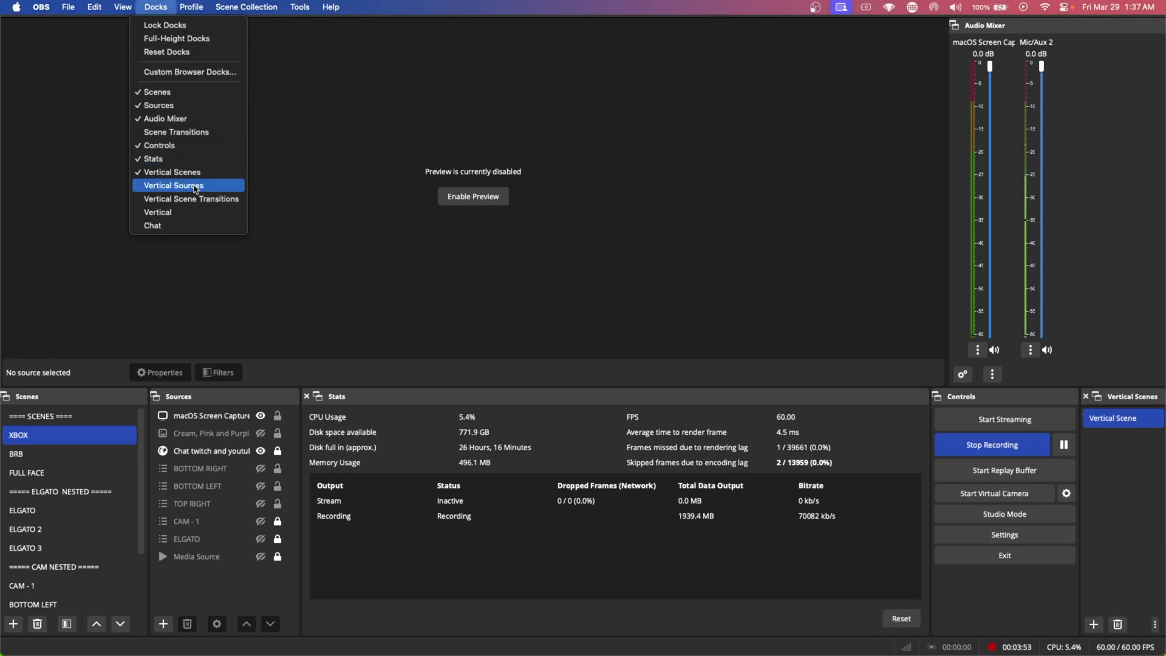
click(195, 190)
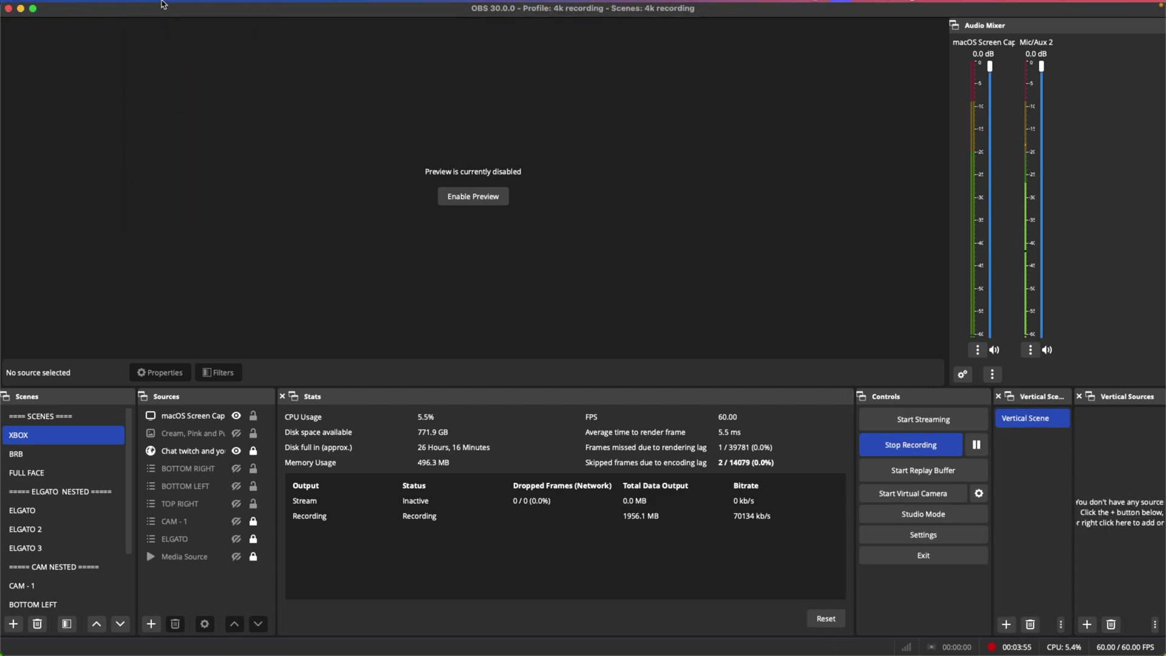
click(161, 11)
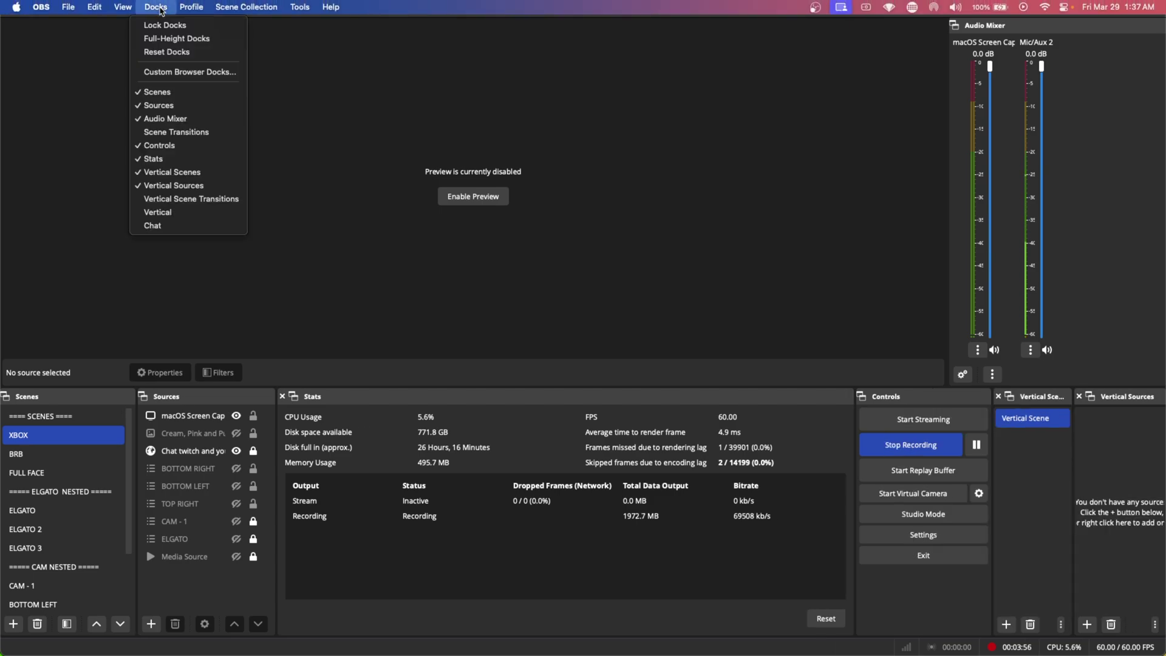
click(194, 212)
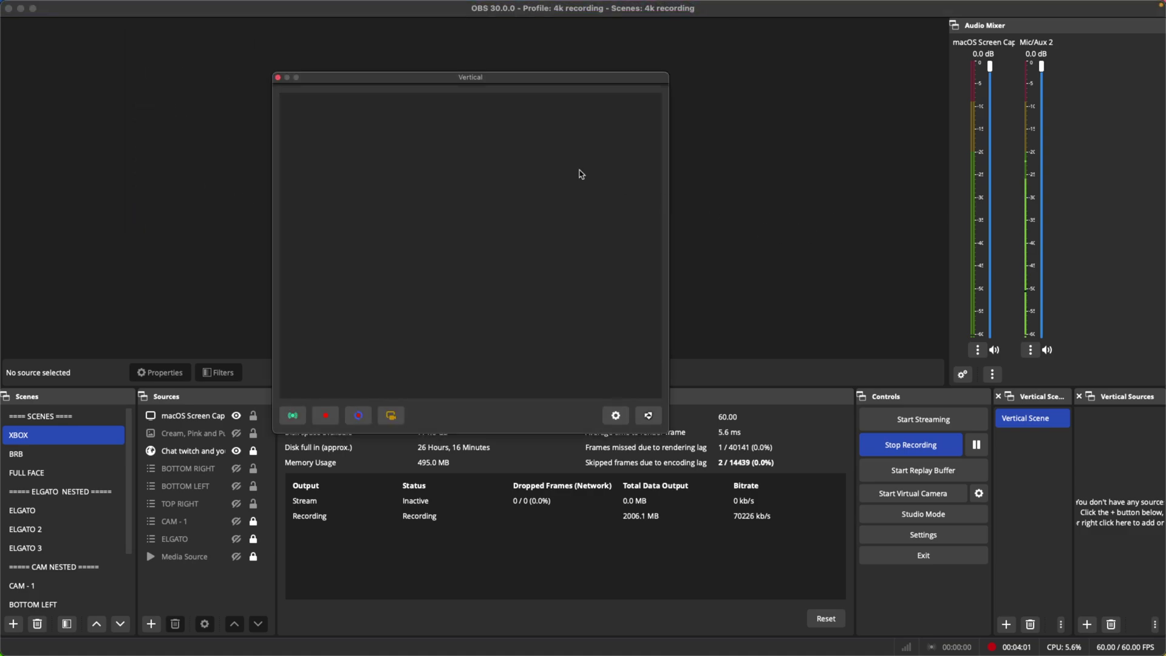
click(277, 78)
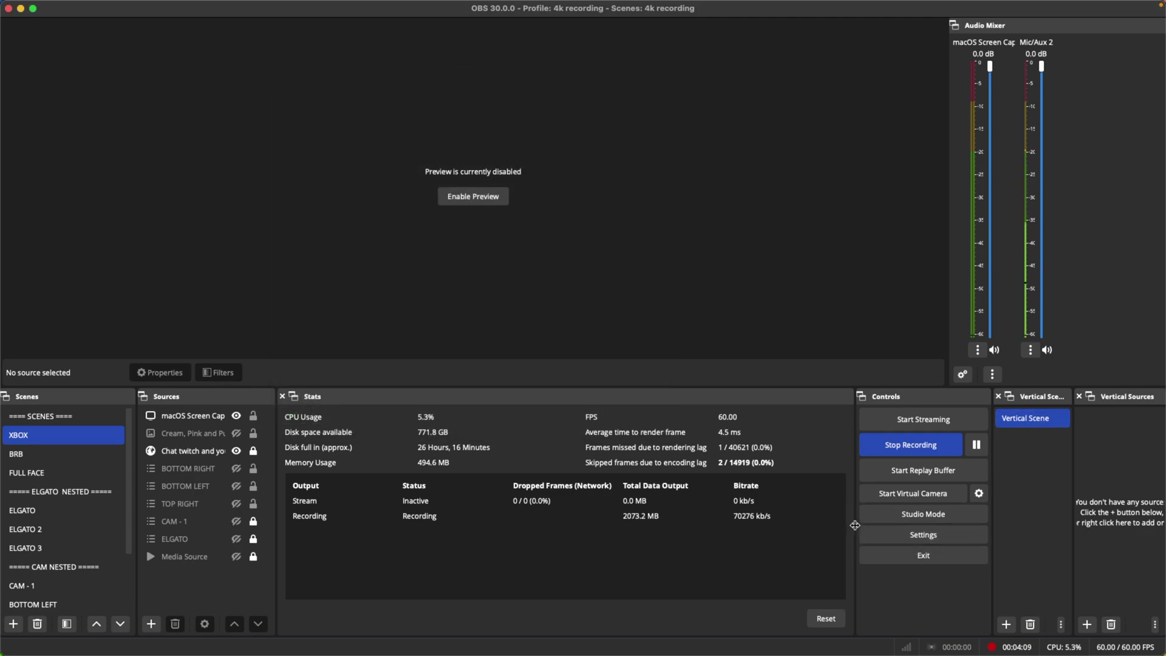
Resize the bottom panels to widen Controls, Vertical Scenes and Vertical Sources
drag(855, 525, 685, 499)
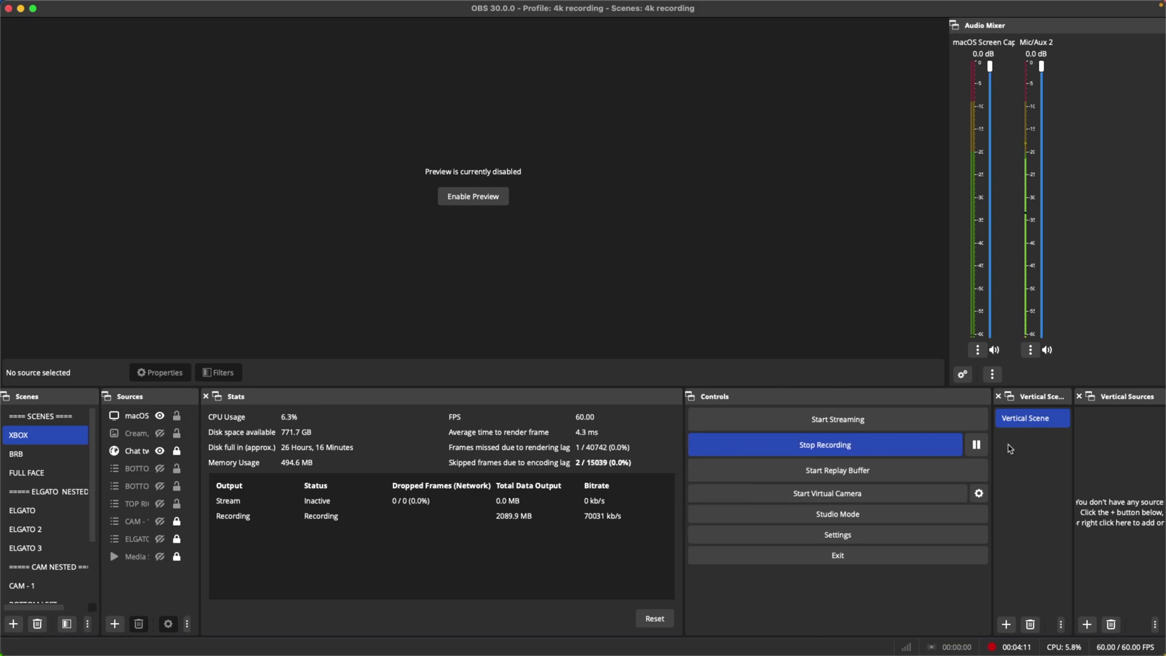
drag(992, 455, 905, 458)
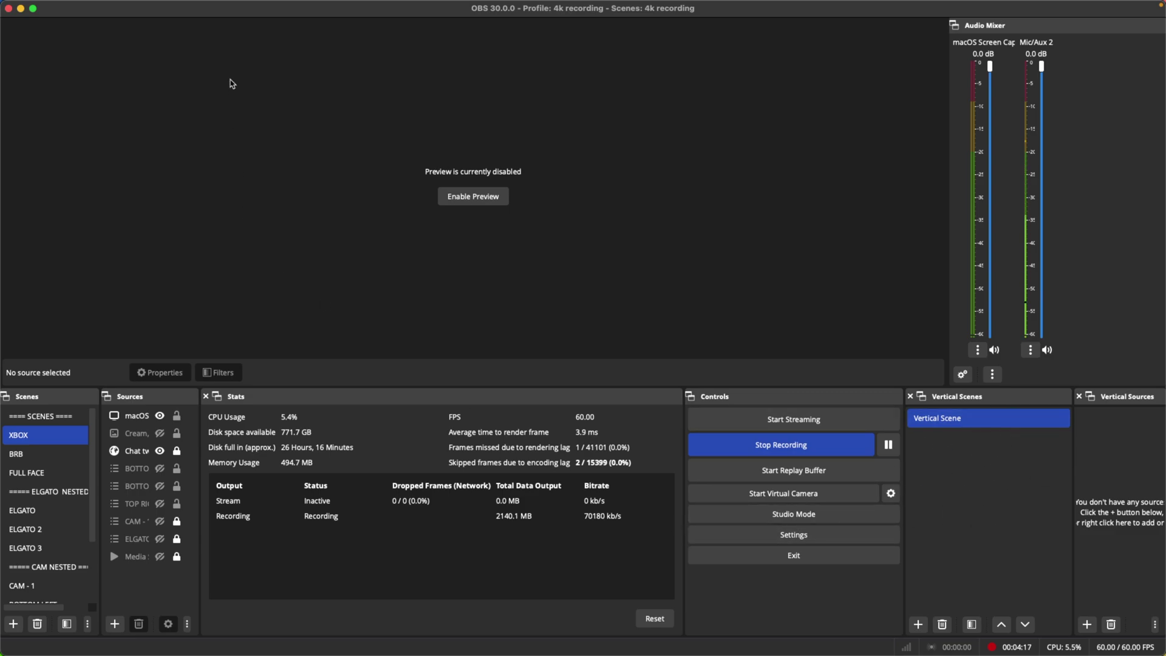
mouse_move(235, 8)
click(191, 7)
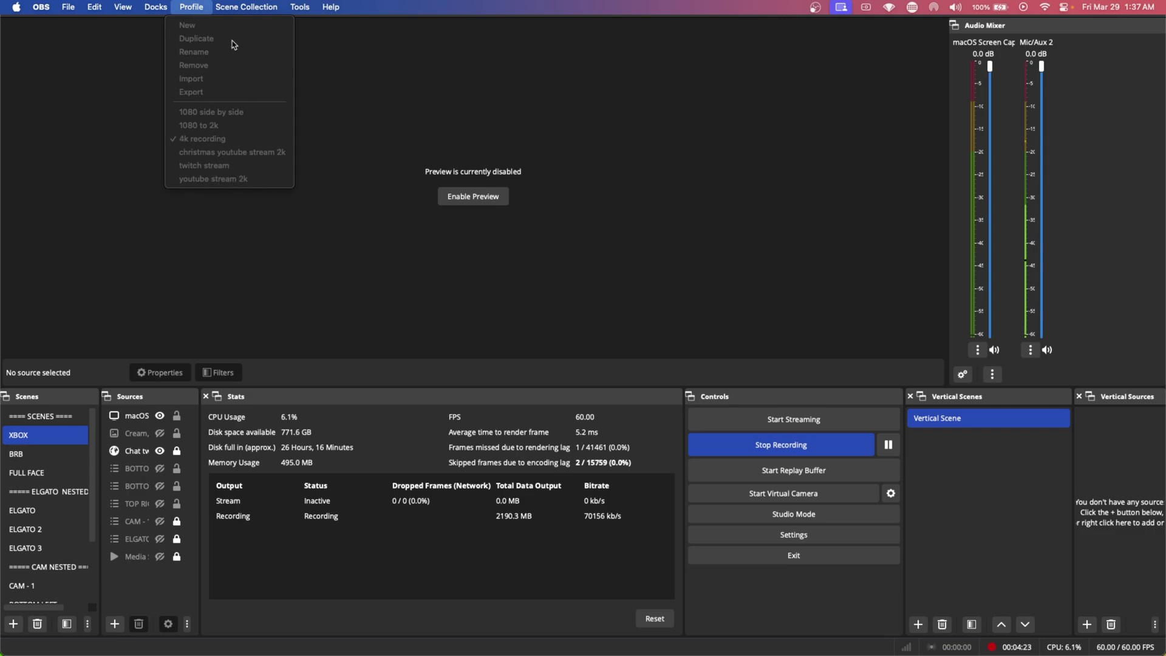
mouse_move(240, 16)
click(168, 153)
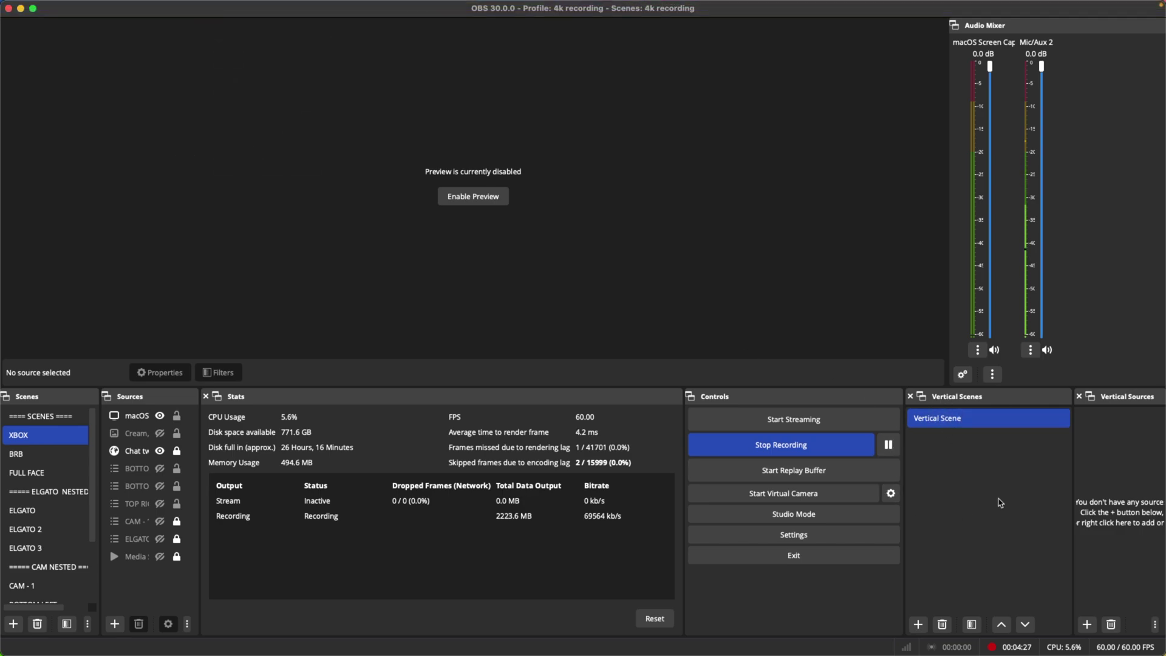
drag(1072, 571, 984, 570)
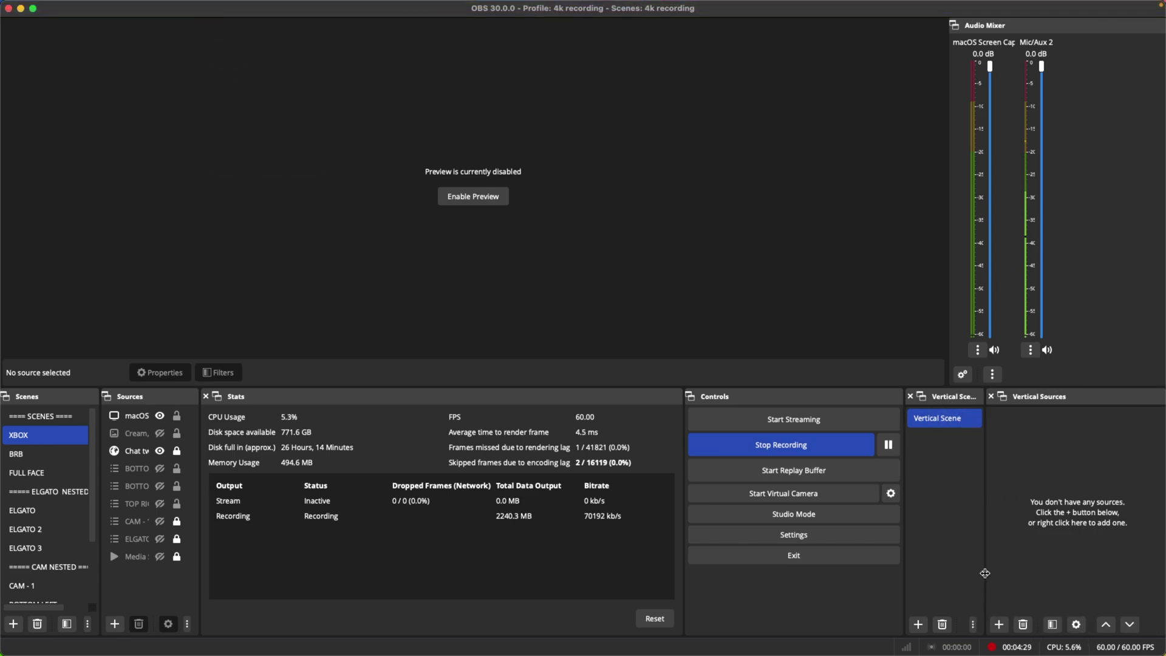
Add a new Color Source with default properties to Vertical Sources
click(999, 622)
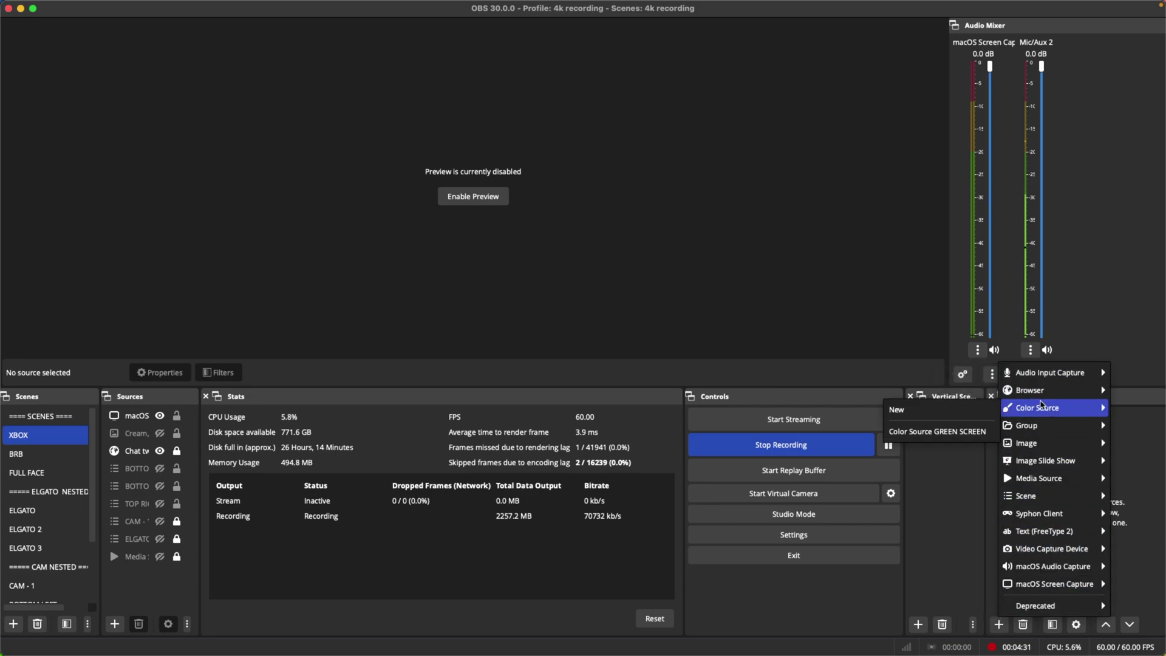
mouse_move(1044, 400)
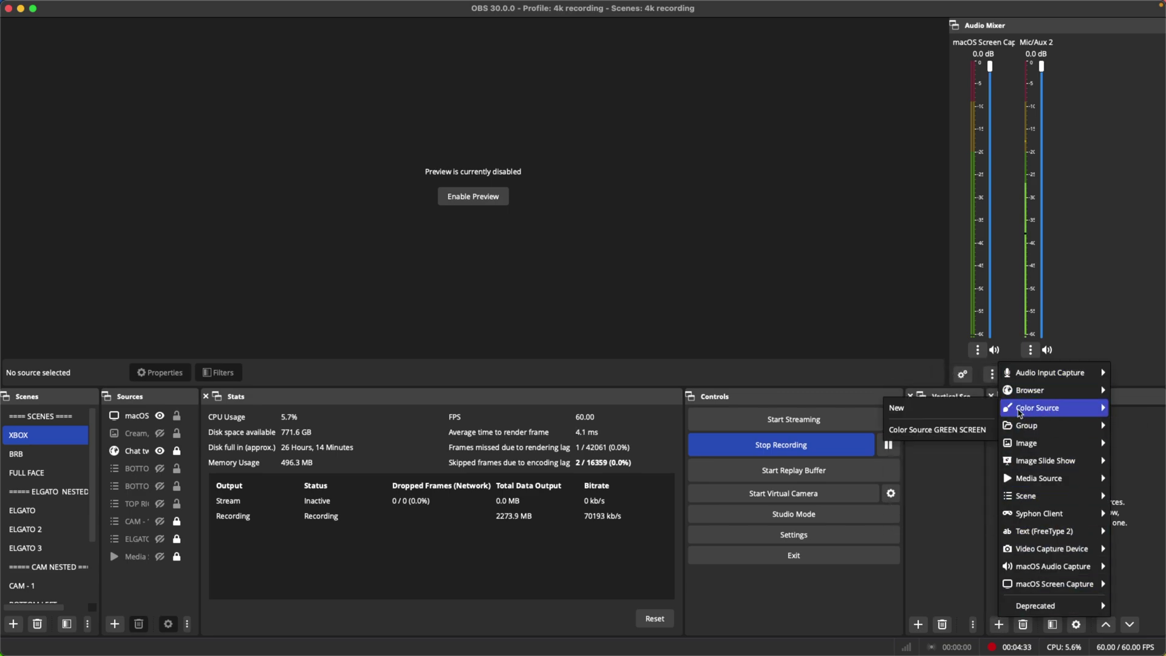
click(899, 408)
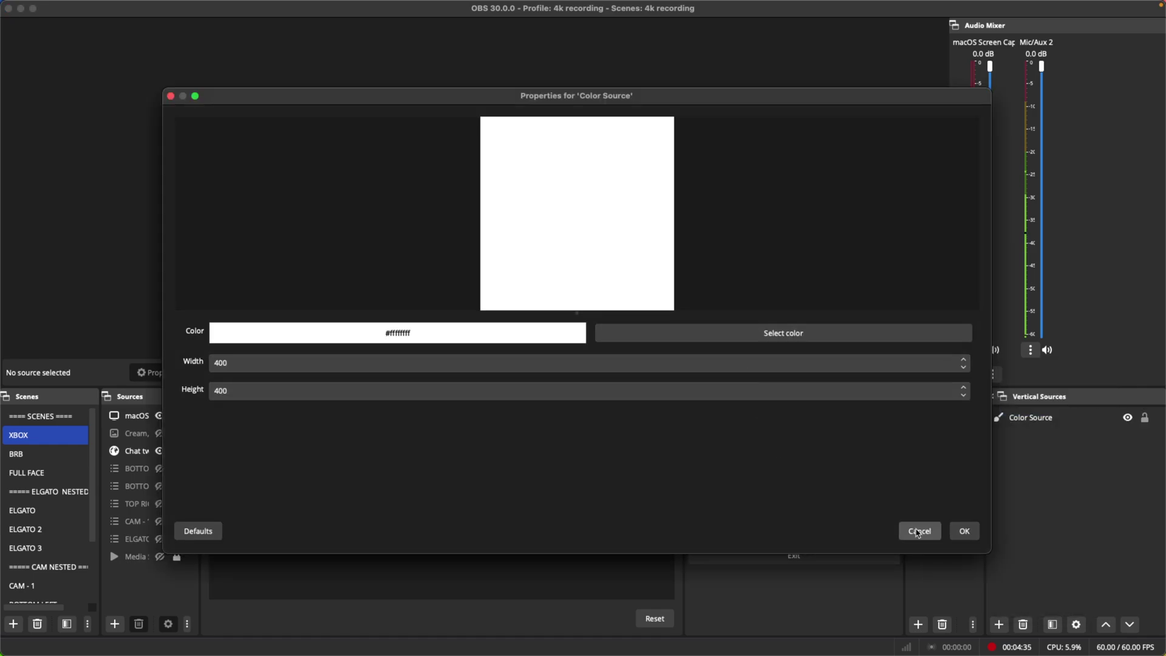
click(965, 532)
Remove the Color Source from Vertical Sources and confirm the deletion
click(1029, 423)
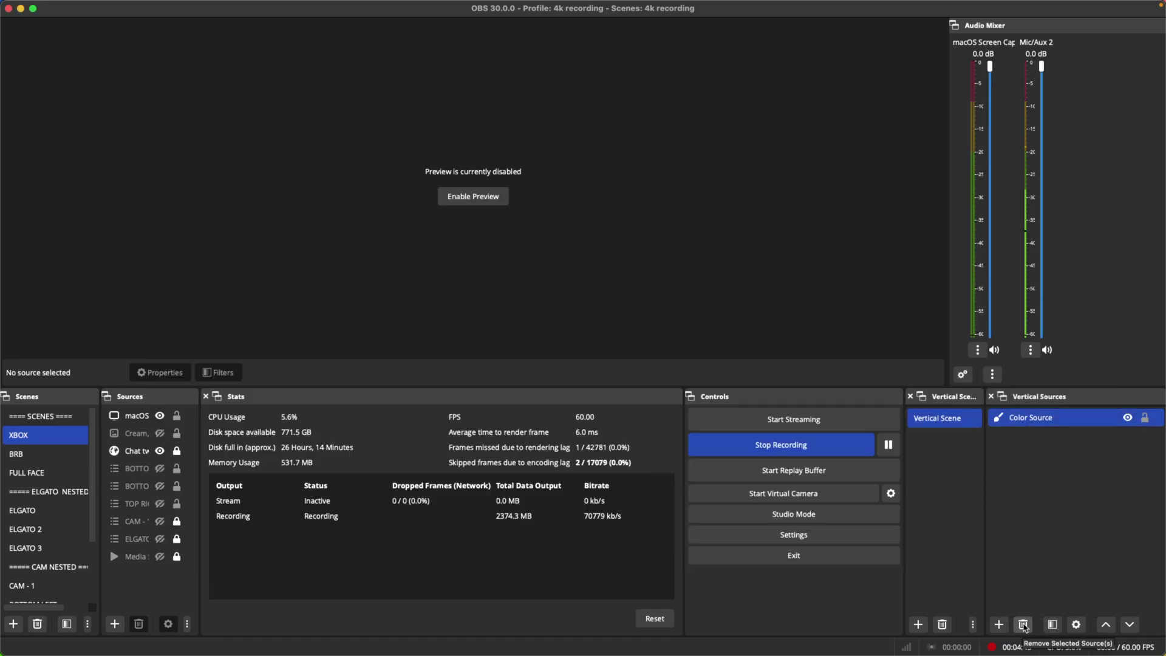
click(1024, 626)
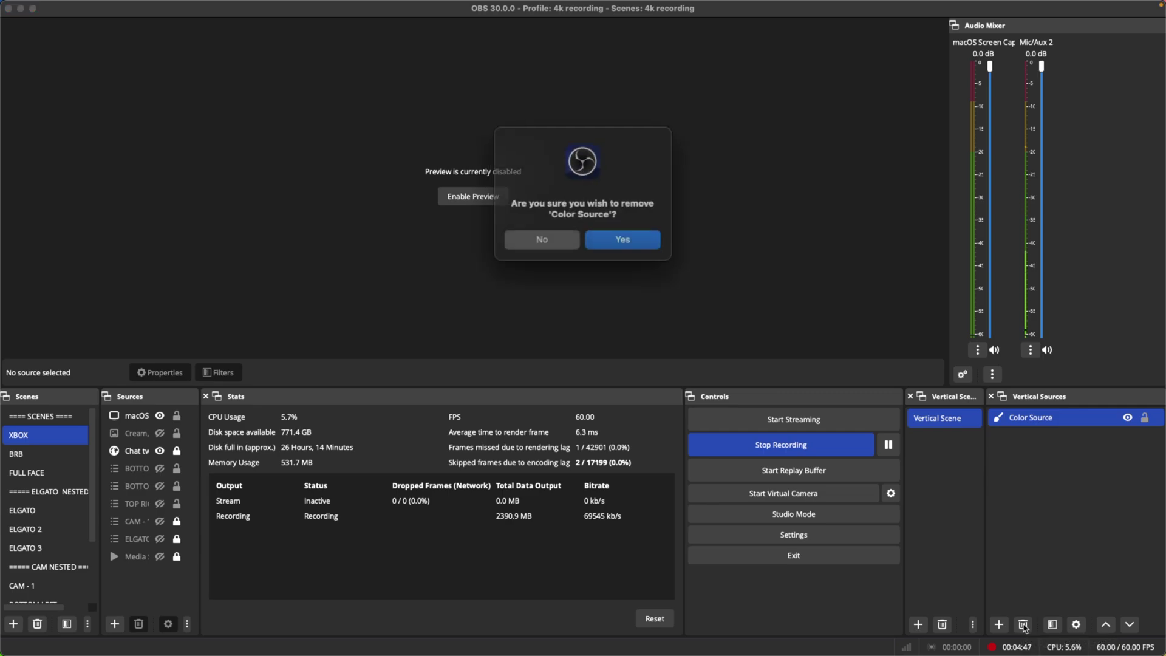
click(638, 237)
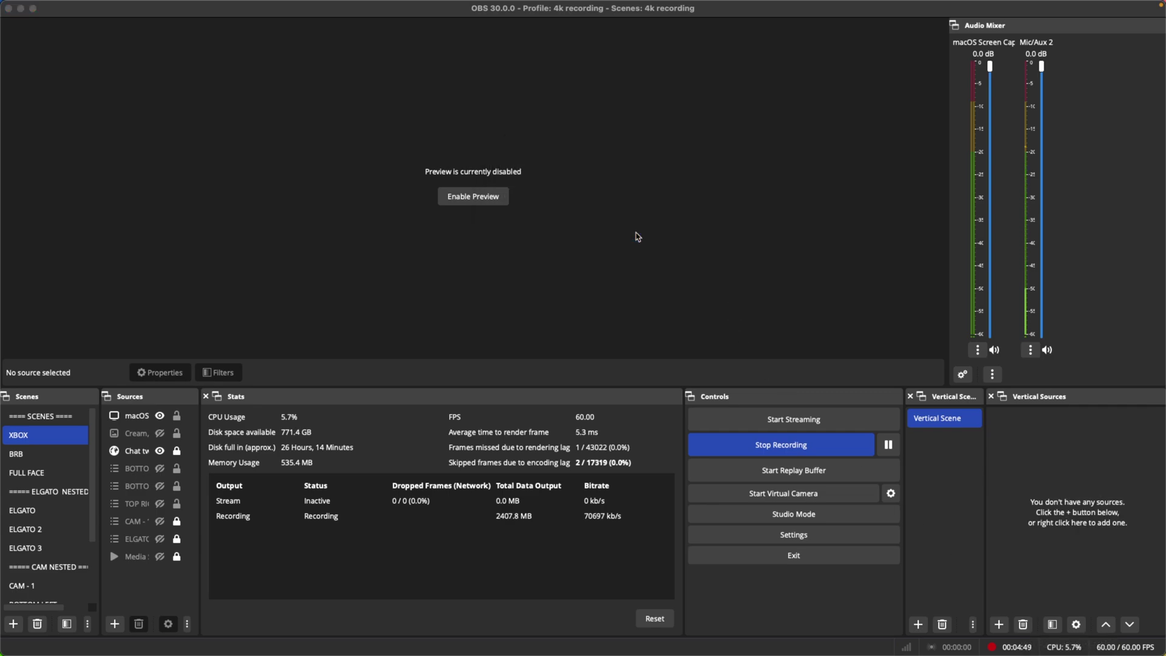